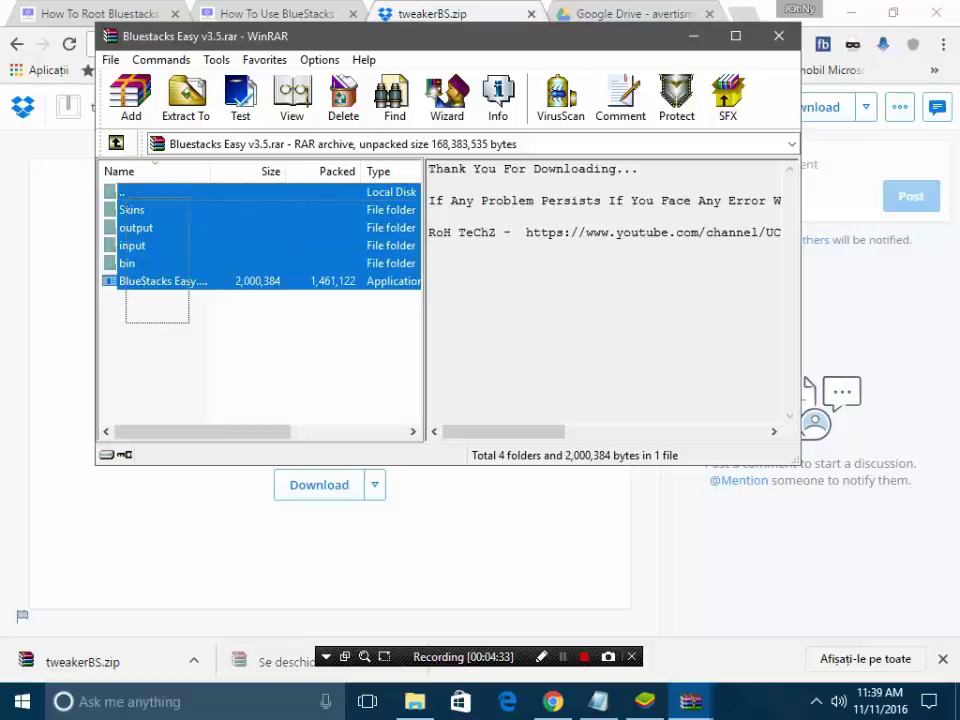
Extract all contents of the Bluestacks Easy v3.5 archive to a Bluestacks Easy v3.5 folder on the desktop, and show the desktop
left_click(187, 98)
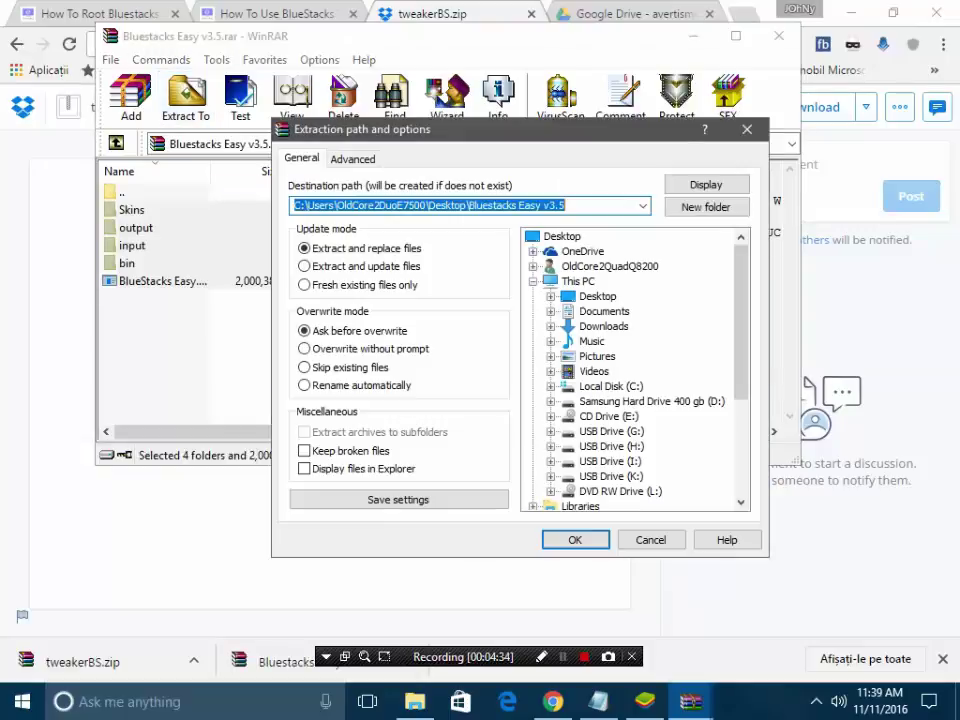
key("Return")
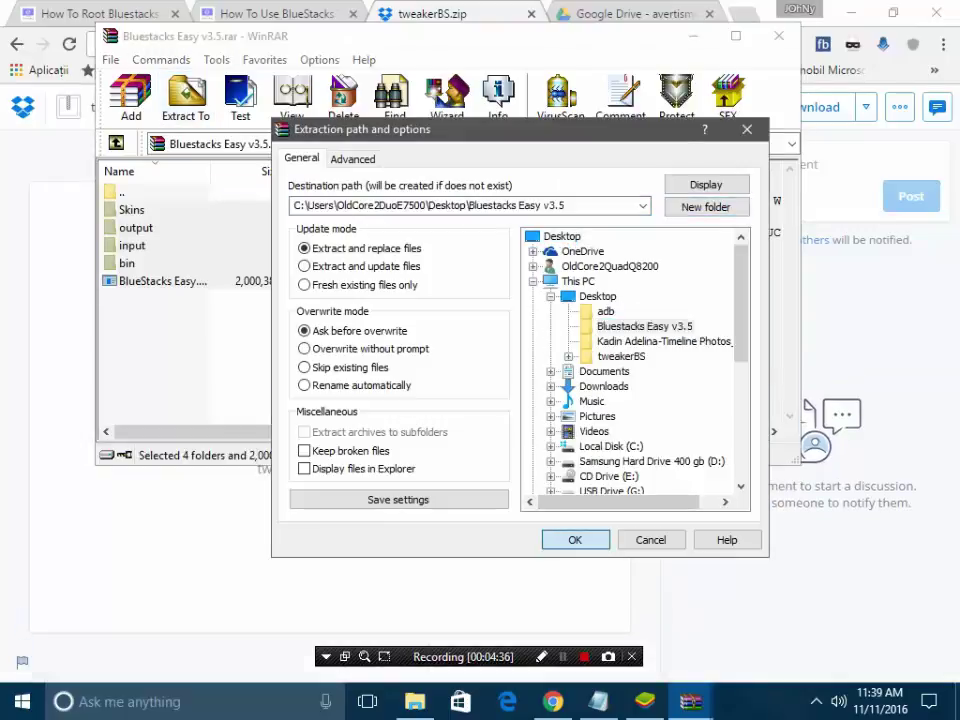
key("Return")
key("super+d")
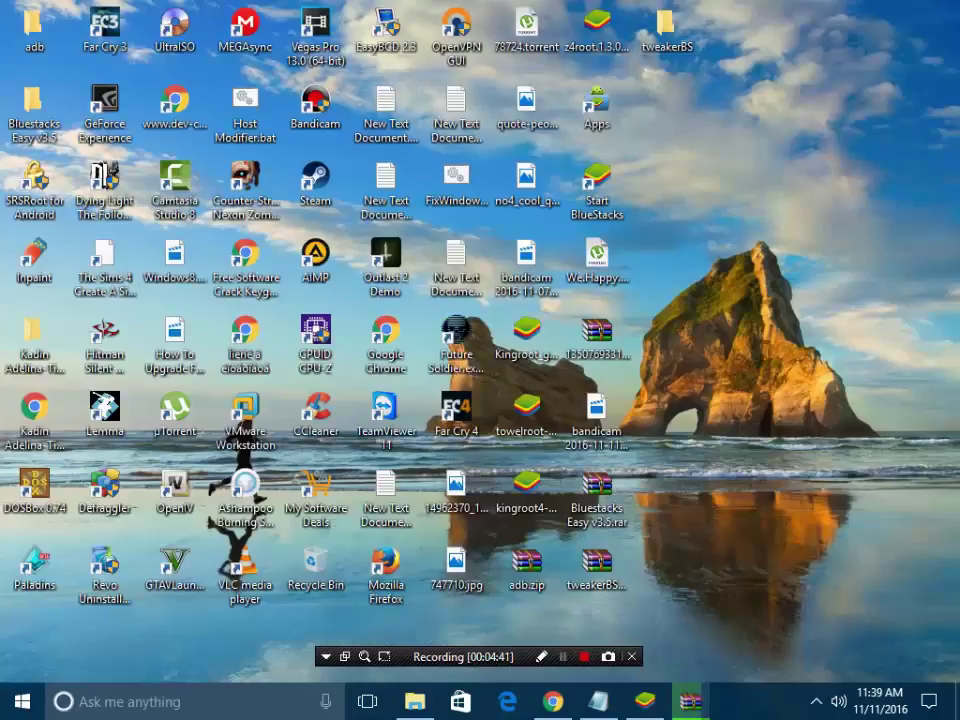
Open the extracted Bluestacks Easy v3.5 folder and run the BlueStacks Easy application as administrator
double_click(33, 100)
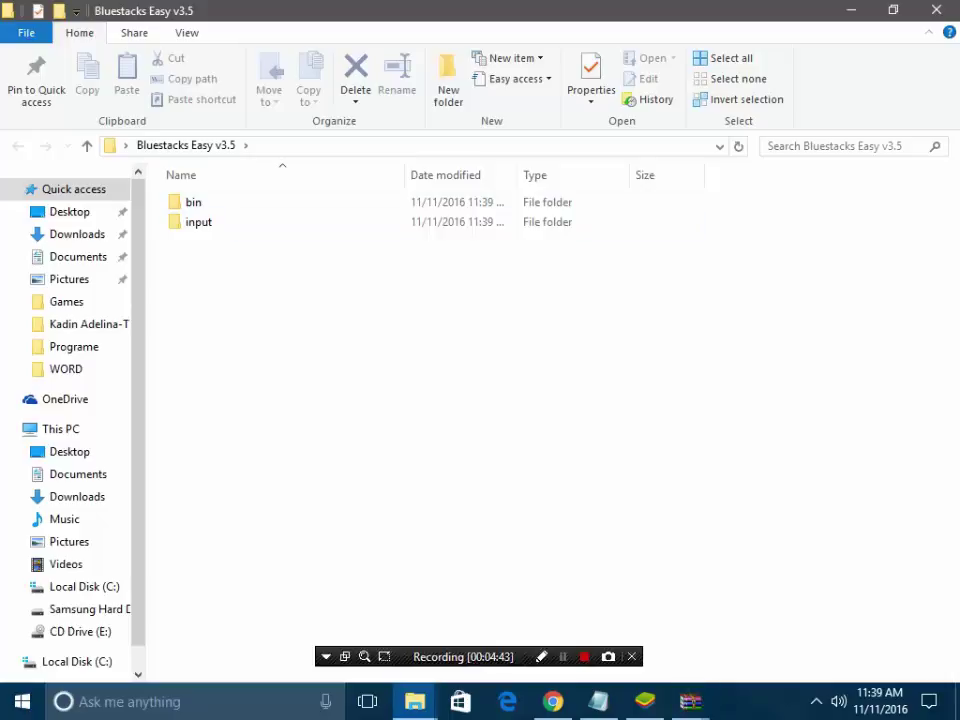
left_click(215, 281)
right_click(232, 281)
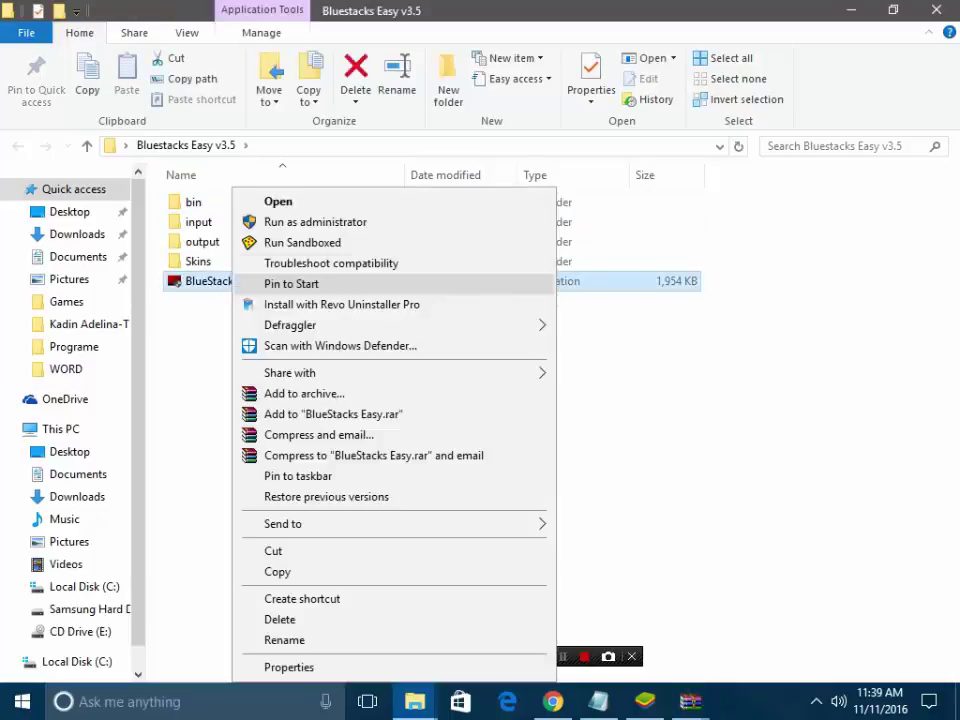
left_click(300, 222)
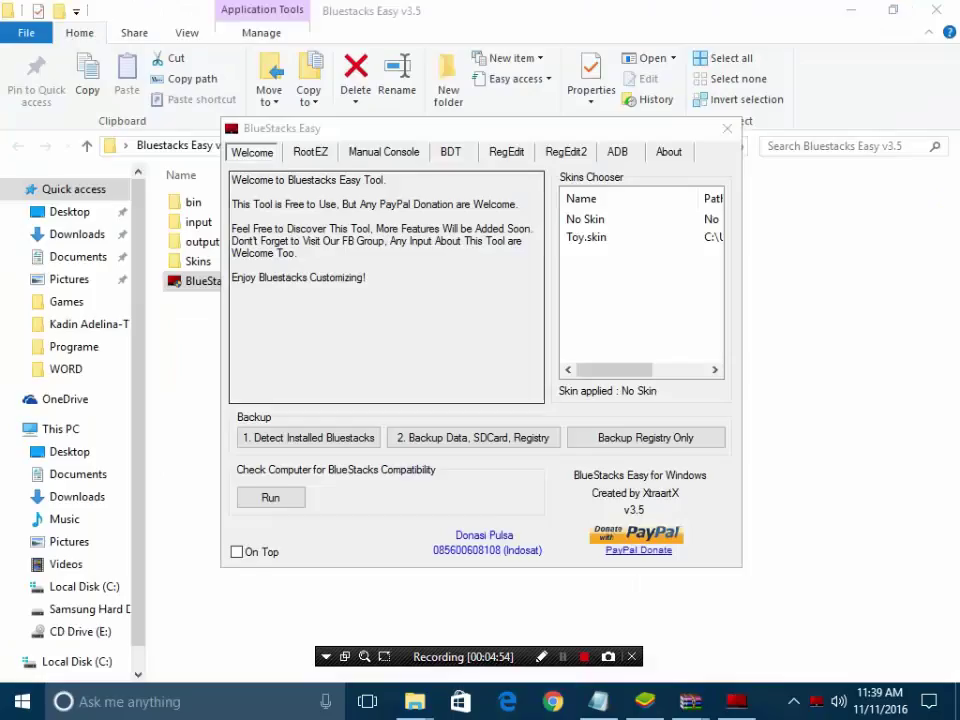
Start rooting in RootEZ with the auto-detected Root.fs, KitKat version, Rooting process, Method 2 and Unsquashed System enabled
left_click(311, 152)
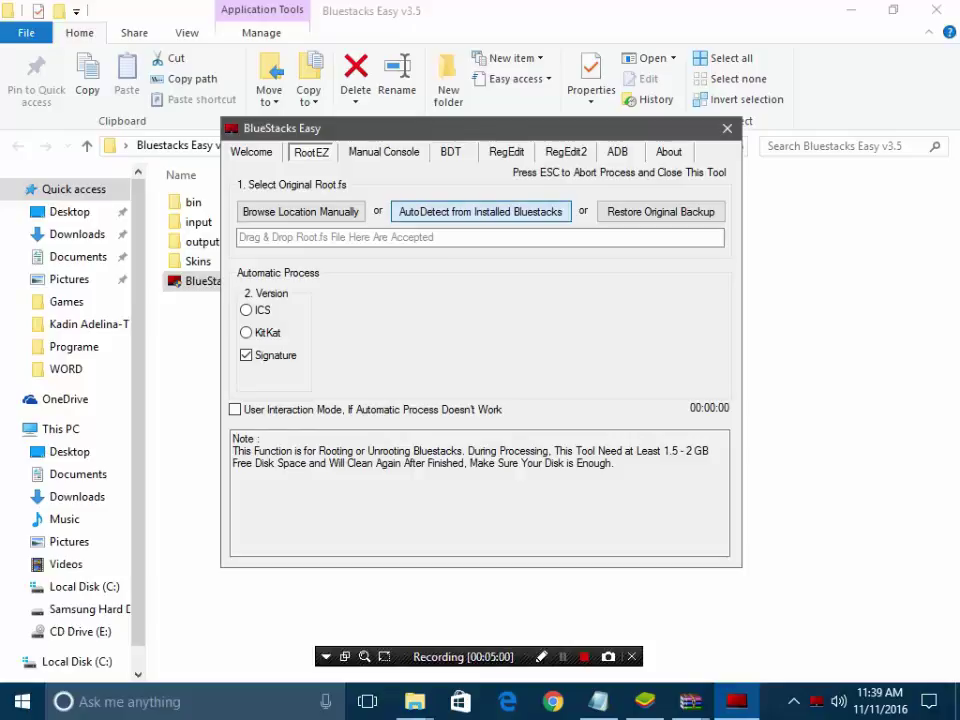
left_click(481, 211)
left_click(248, 333)
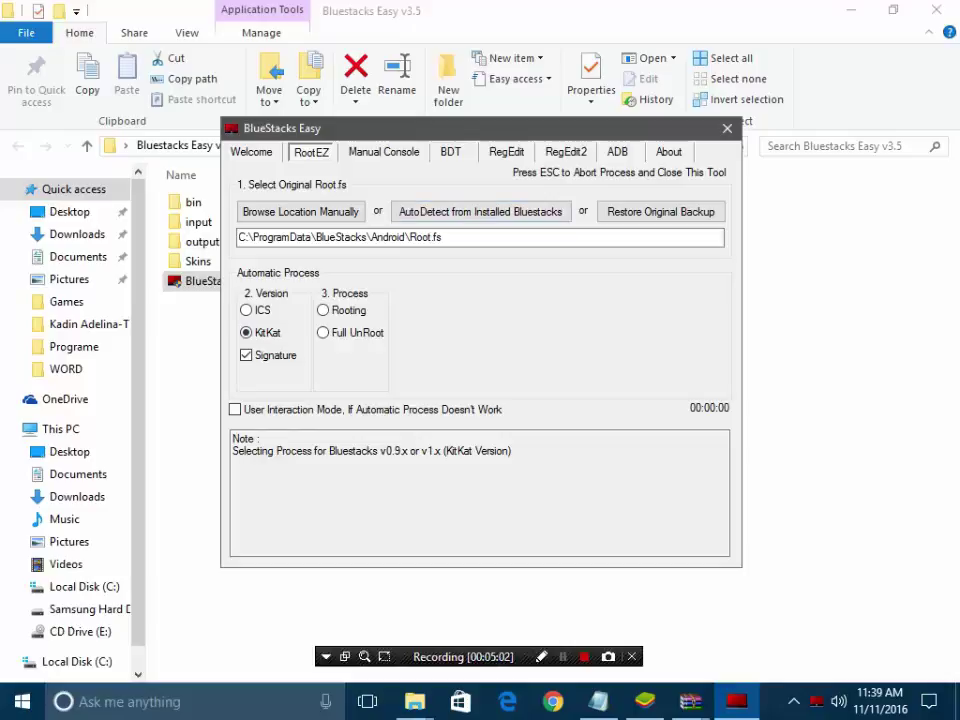
left_click_drag(543, 134, 499, 92)
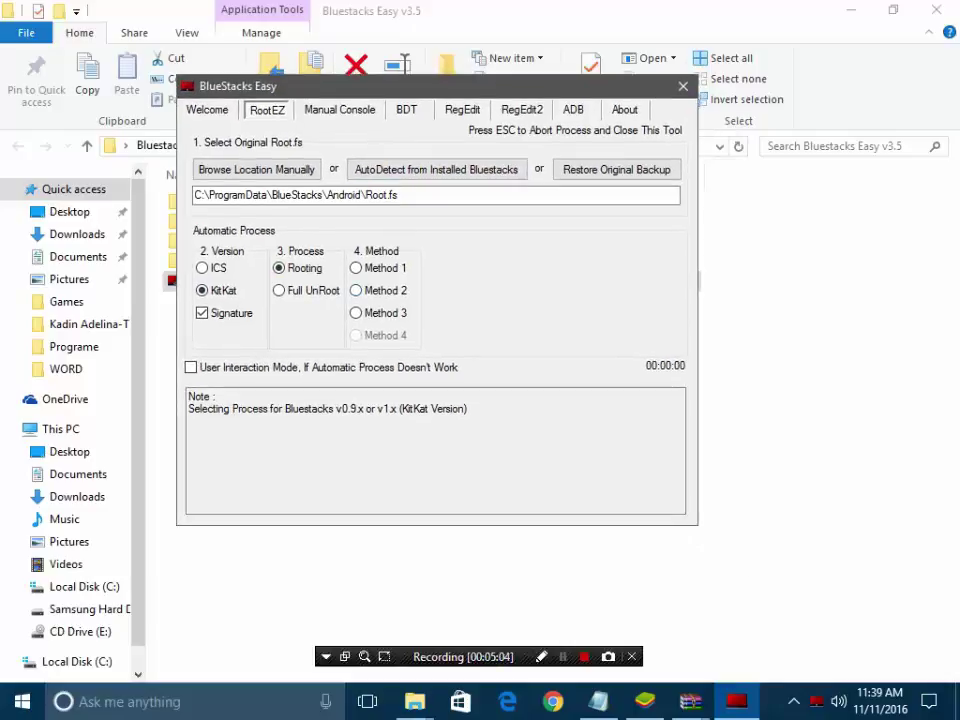
left_click(358, 291)
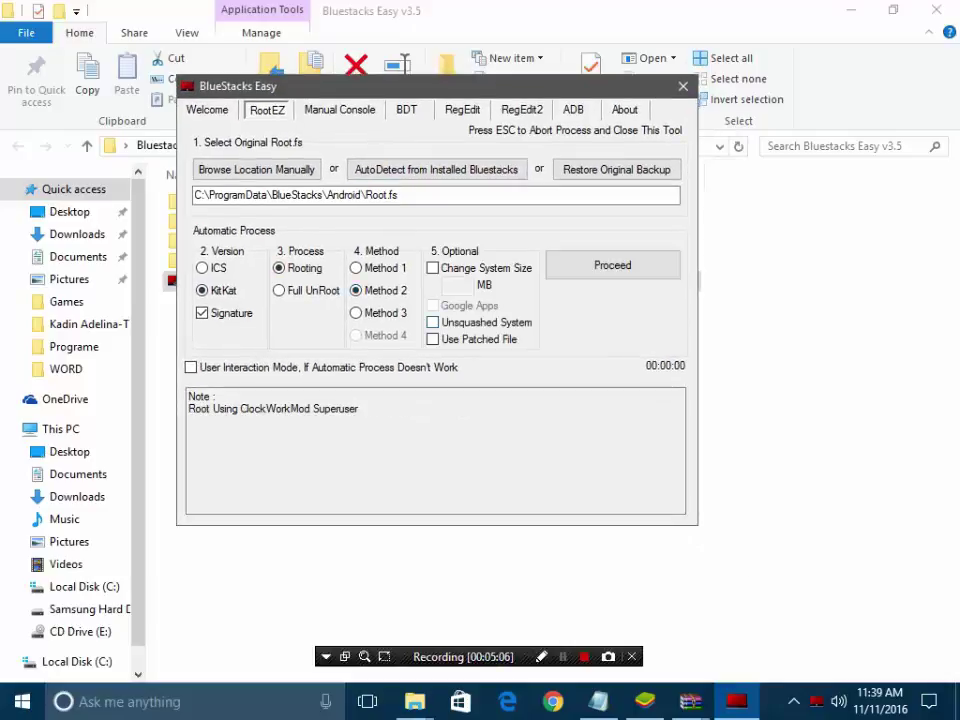
left_click(433, 322)
left_click(612, 265)
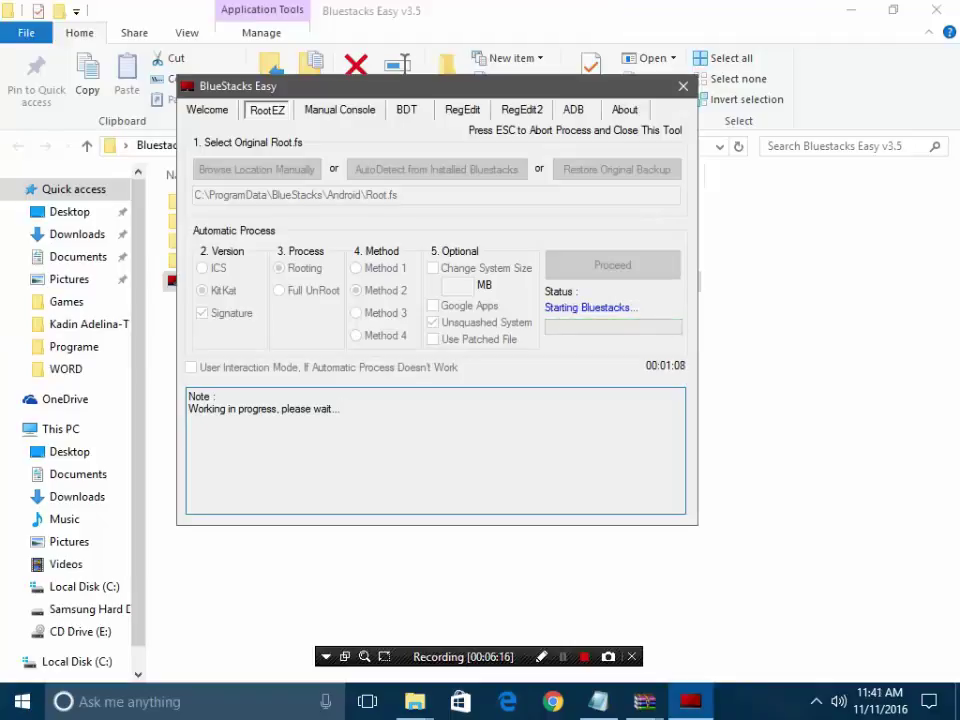
Open the tweakerBS folder from the desktop and try to launch BSTweaker3.1.exe
left_click_drag(430, 86, 432, 280)
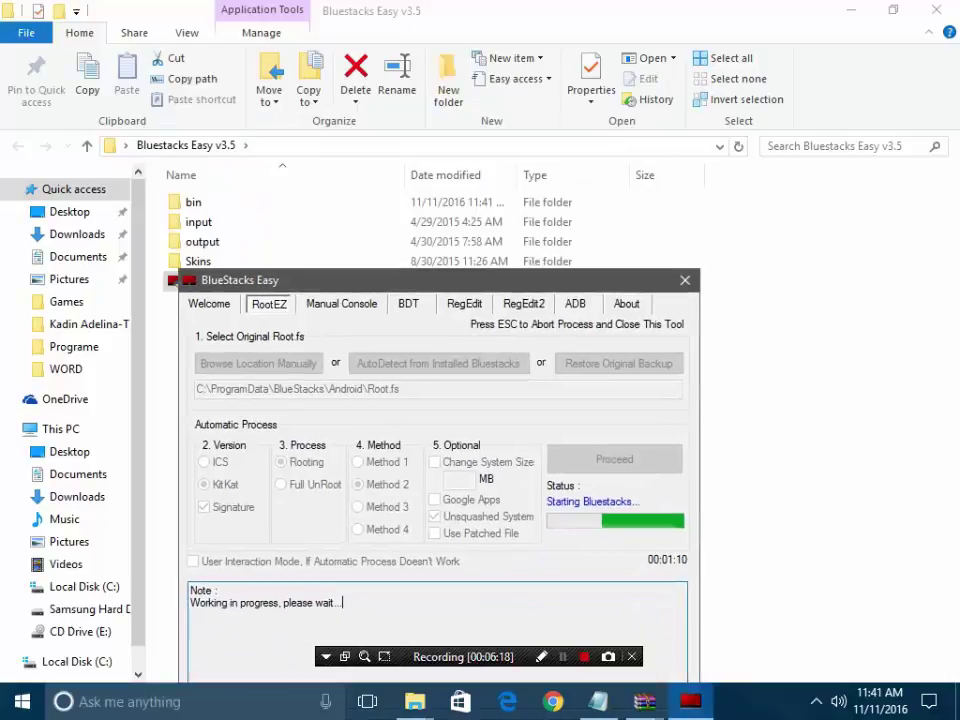
left_click(851, 10)
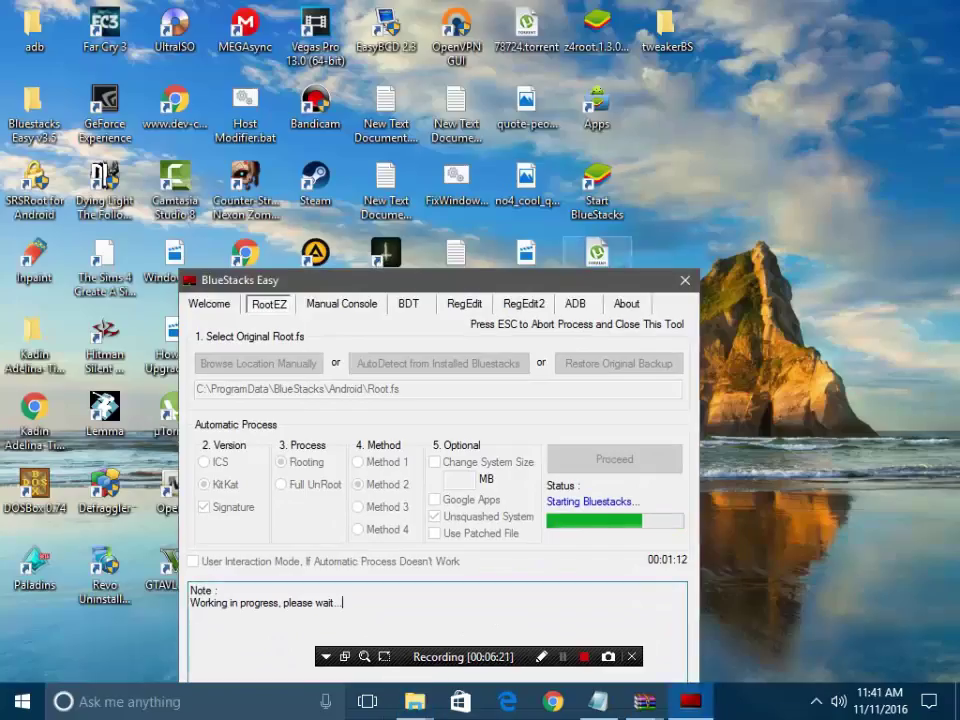
double_click(667, 30)
left_click_drag(560, 10, 673, 319)
left_click_drag(400, 319, 276, 203)
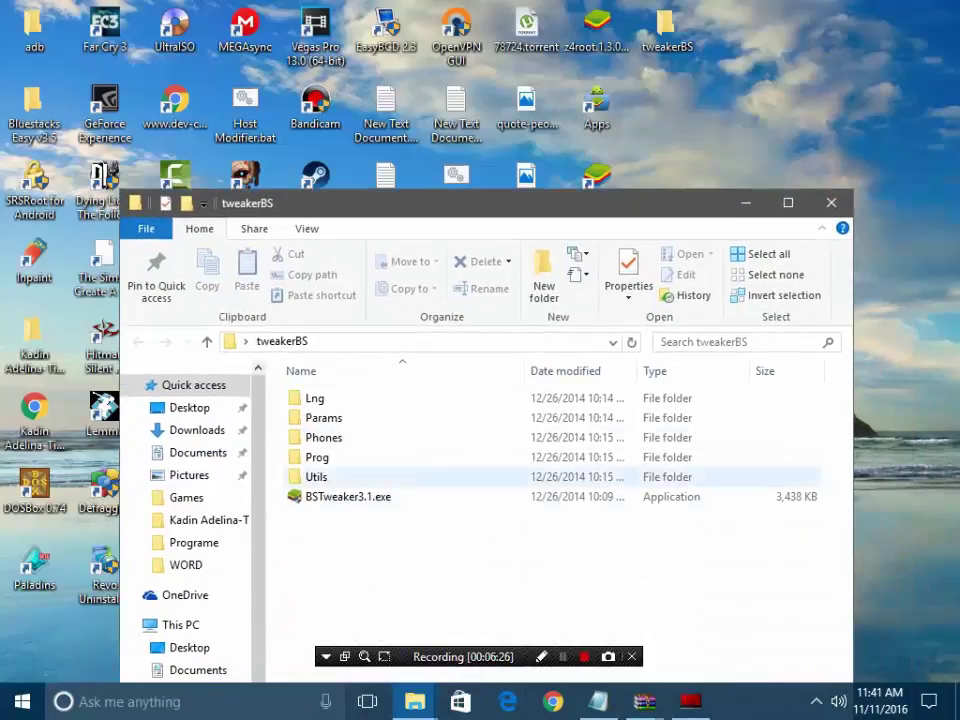
double_click(348, 497)
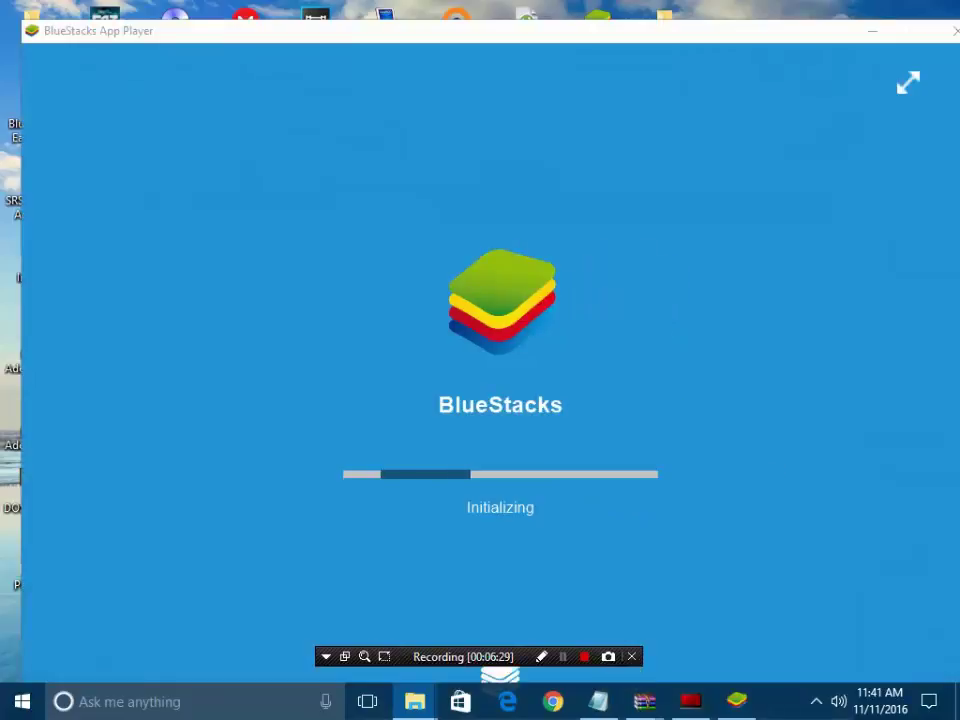
Close the BlueStacks App Player window and exit the BlueStacks Easy tool completely
left_click(954, 31)
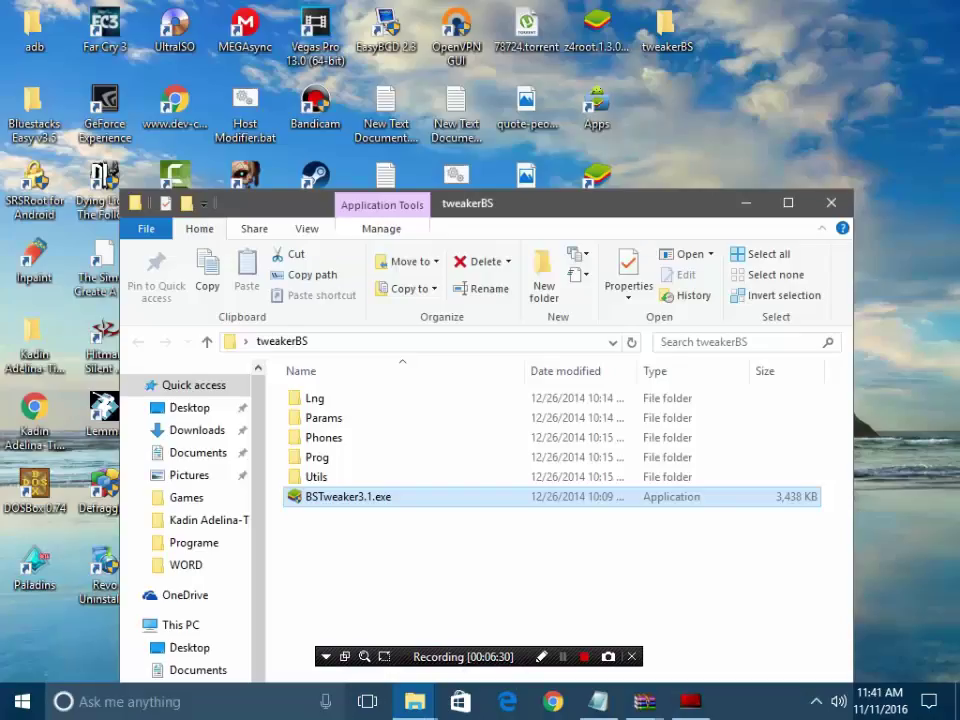
left_click(816, 701)
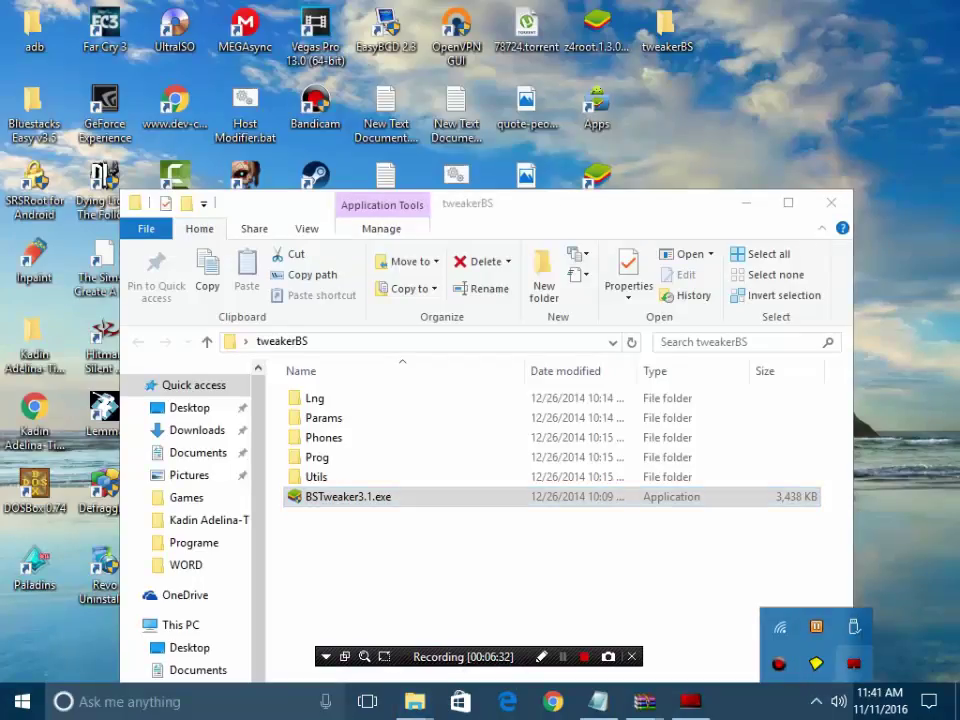
right_click(853, 663)
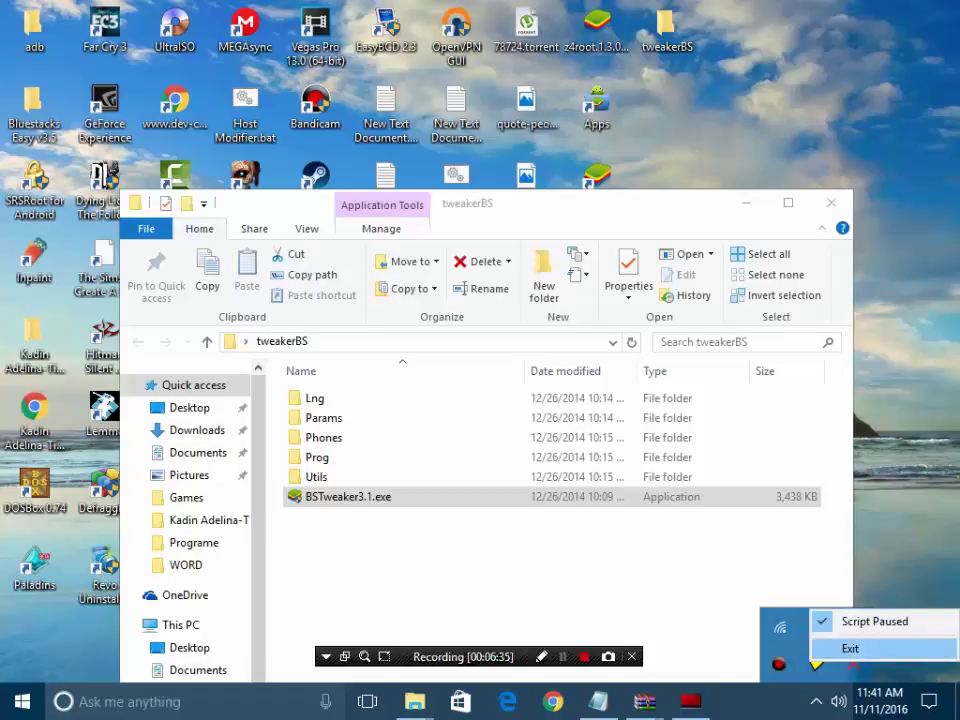
left_click(850, 706)
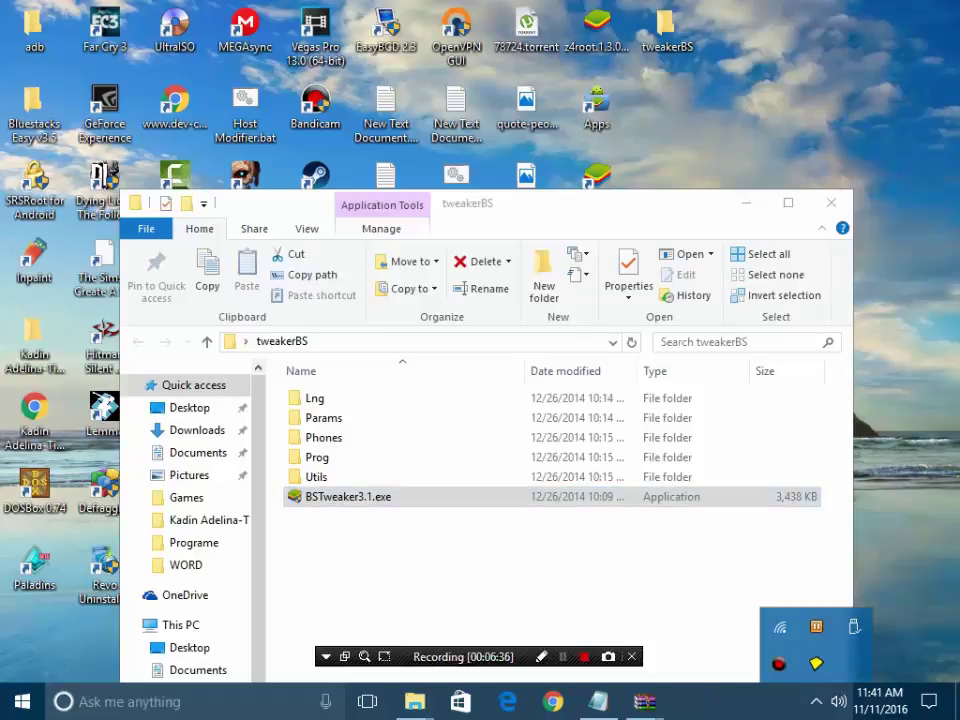
Run BSTweaker3.1.exe as administrator and perform a Full Stop of BlueStacks
right_click(348, 497)
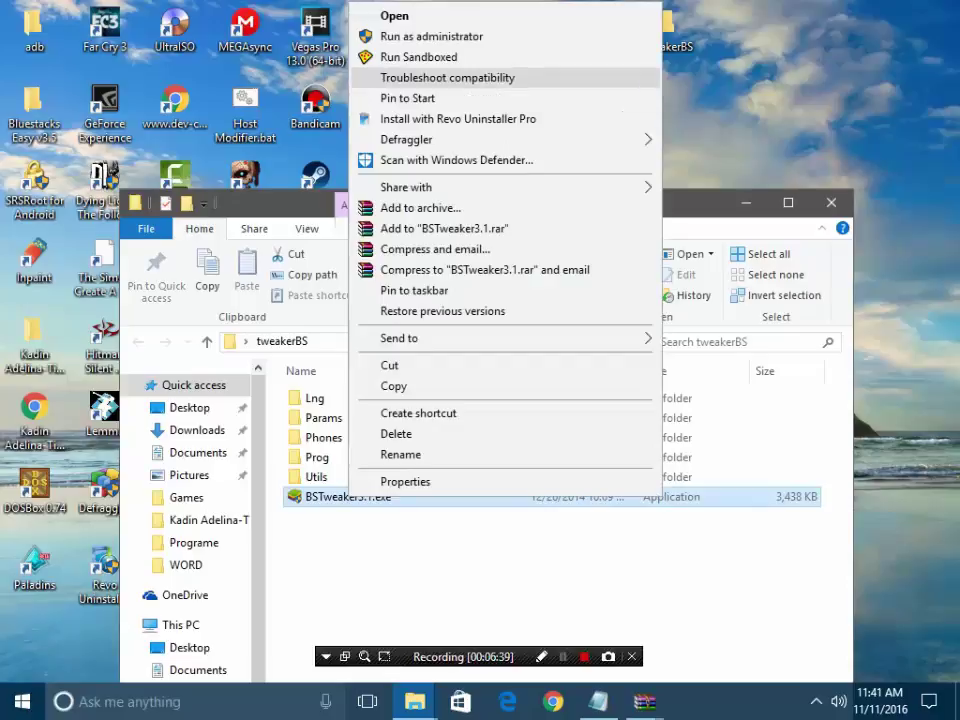
left_click(430, 36)
key("alt+y")
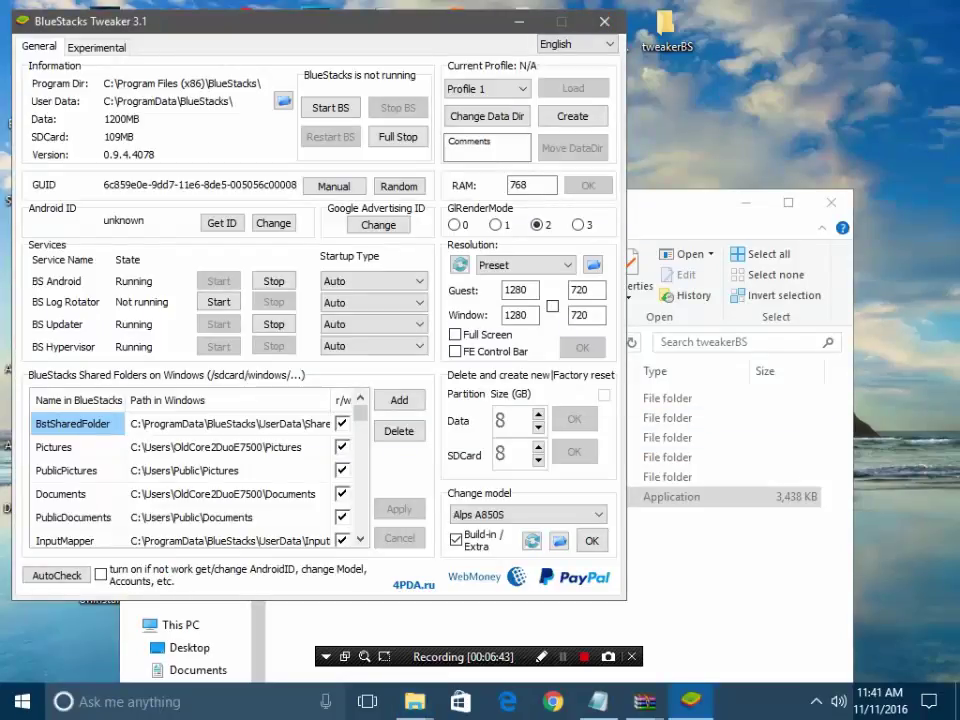
left_click_drag(300, 21, 367, 15)
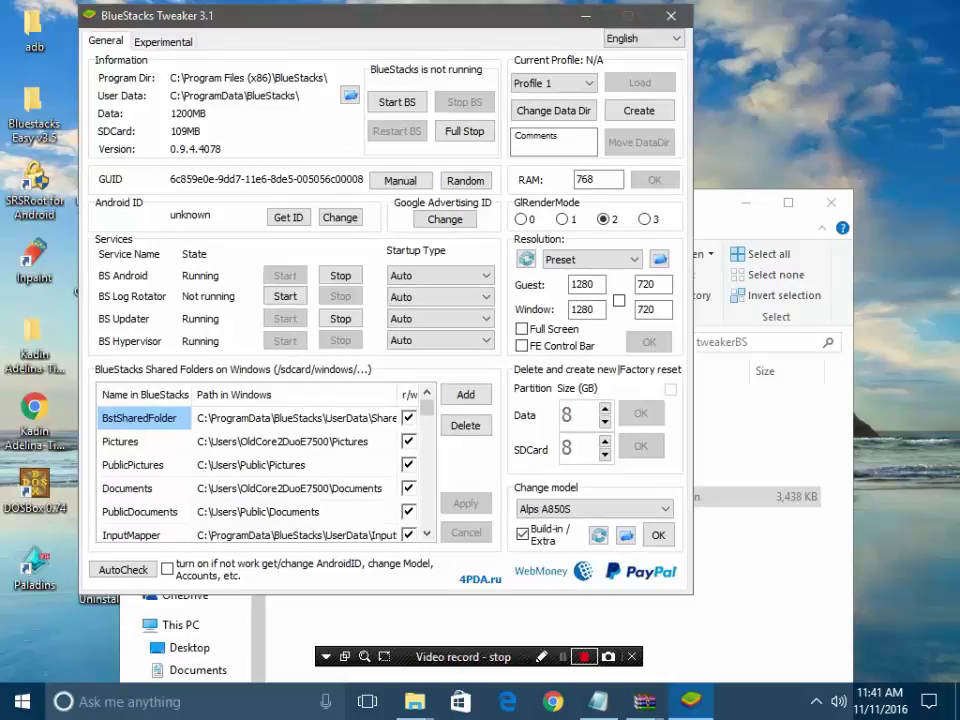
left_click(563, 657)
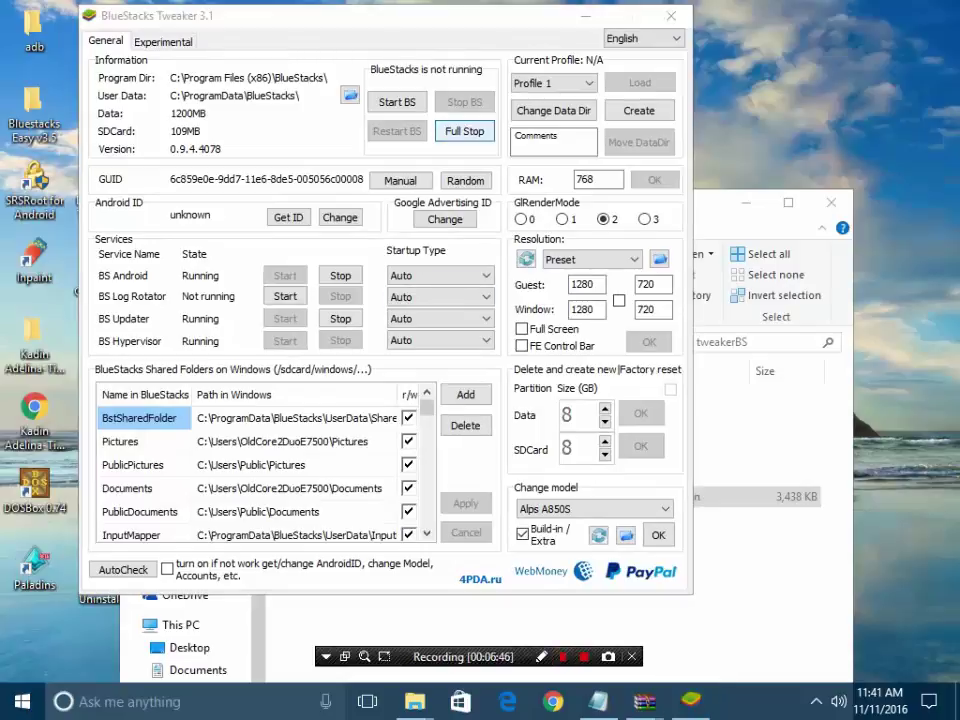
left_click(464, 131)
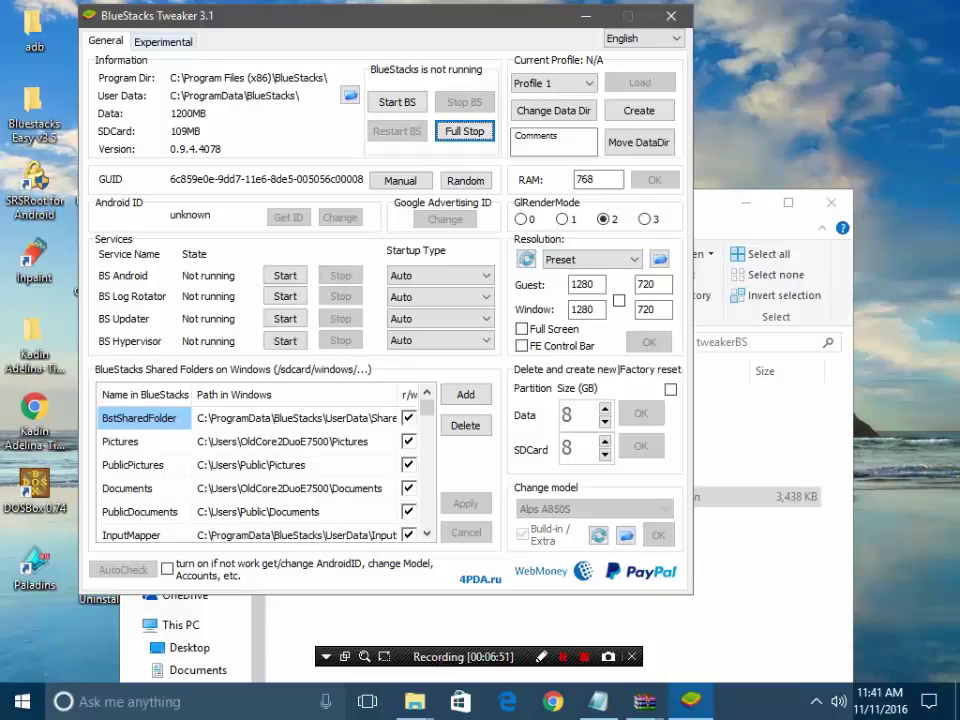
Go to the Root.fs location from the Experimental settings, select the Root.fs file and close the folder
left_click(163, 42)
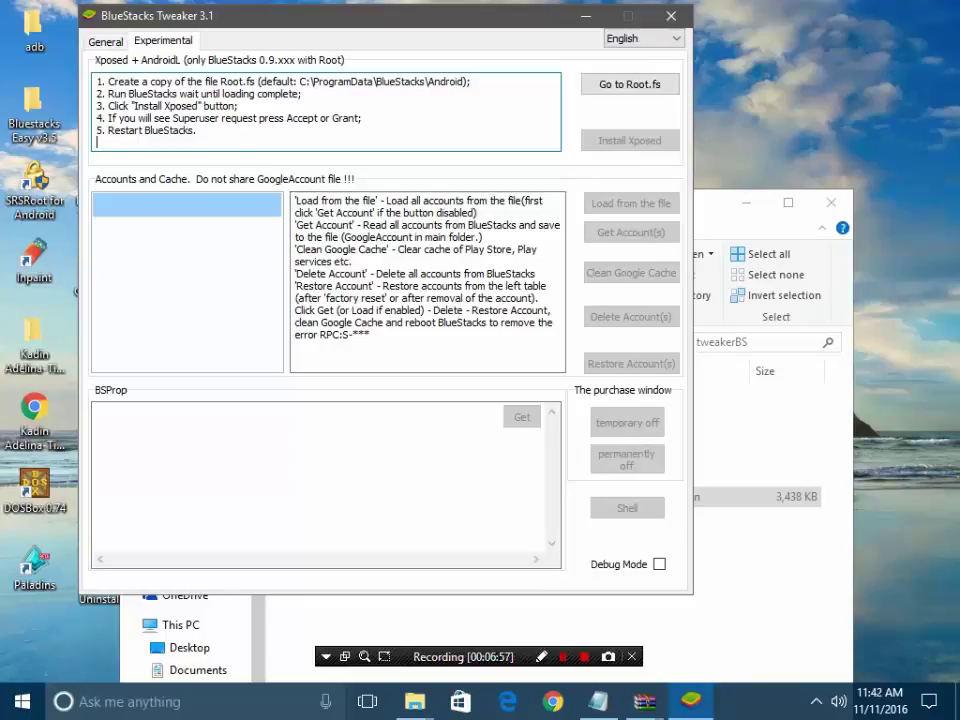
left_click(629, 84)
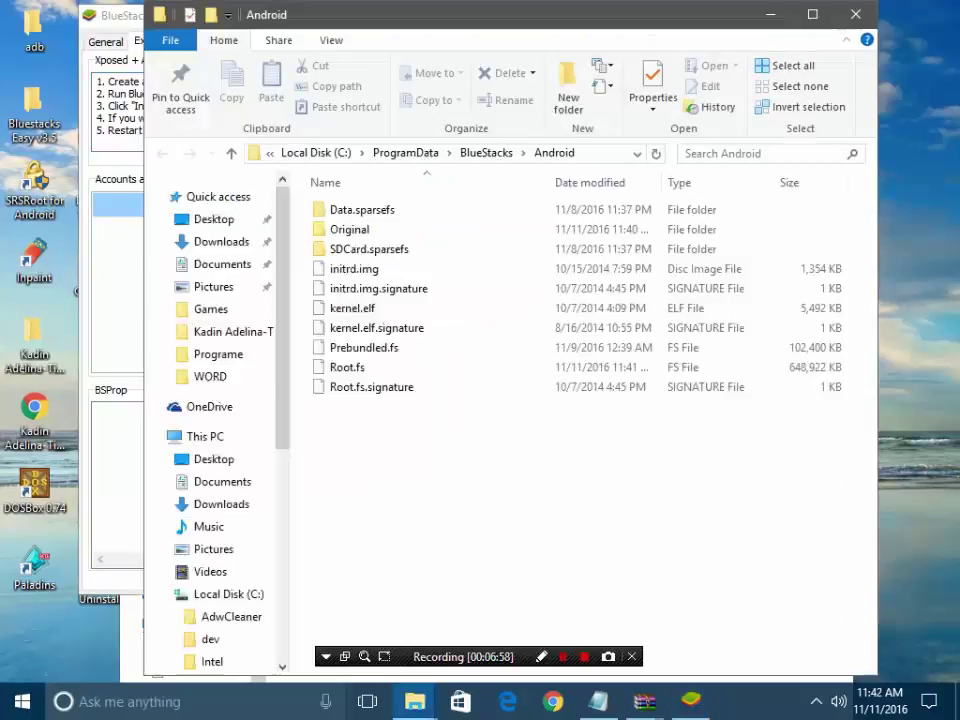
left_click(385, 367)
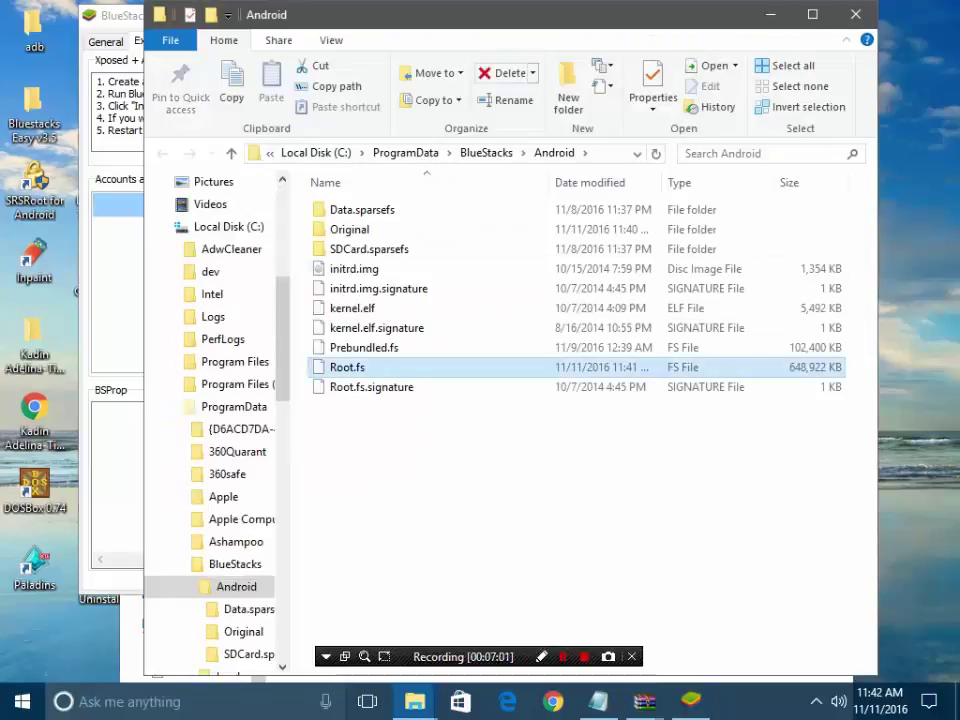
double_click(515, 15)
left_click(936, 10)
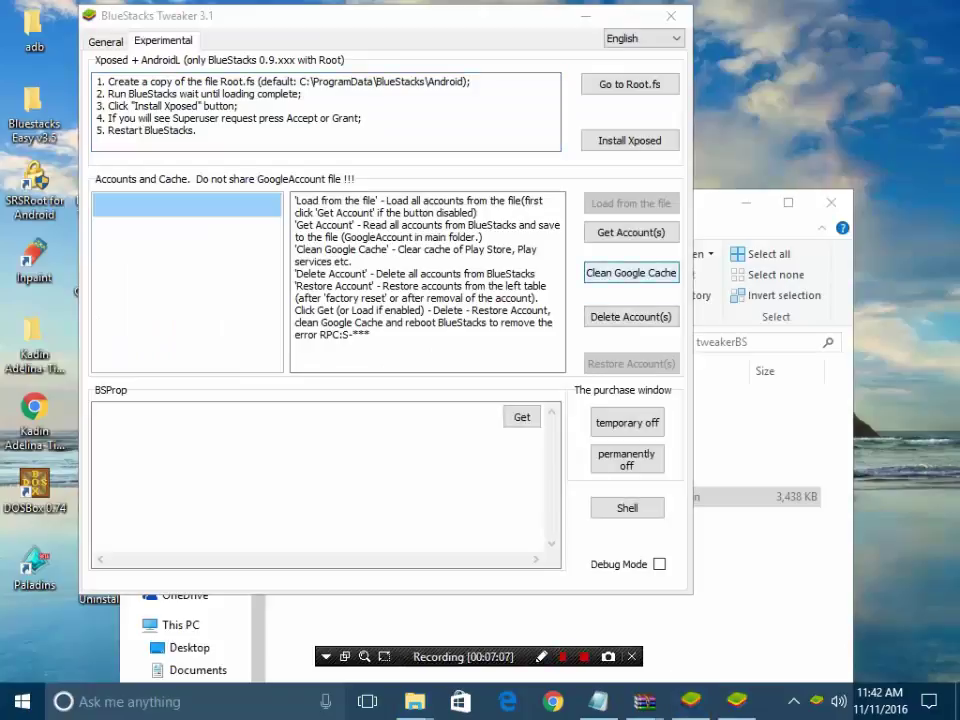
Install Xposed into BlueStacks and acknowledge the restart notice when the installation ends
left_click(629, 140)
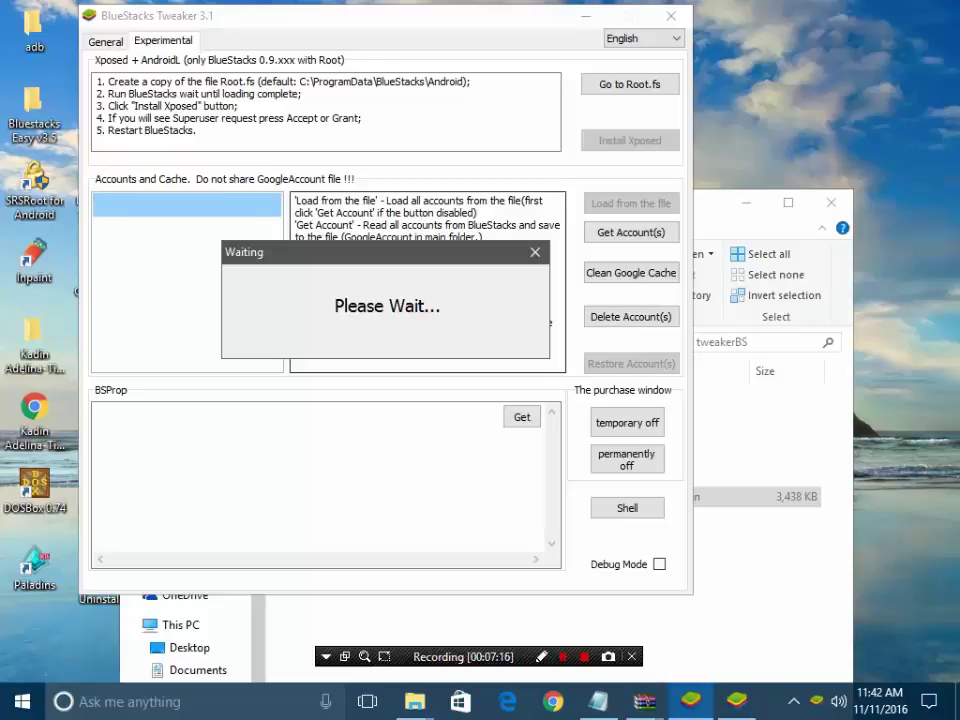
left_click_drag(385, 252, 442, 365)
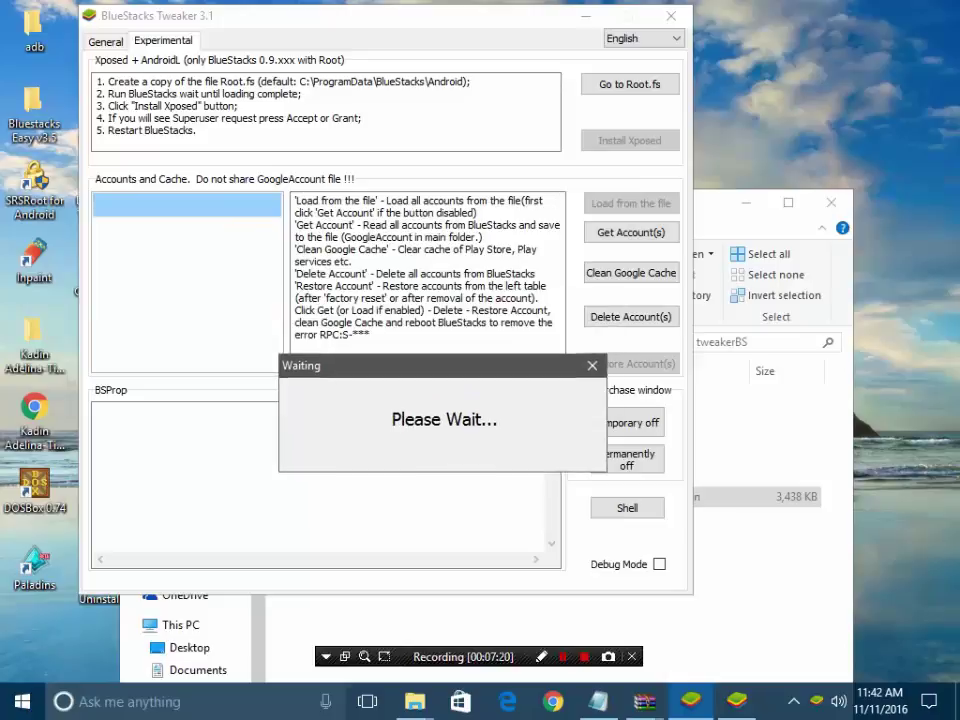
left_click_drag(442, 365, 432, 306)
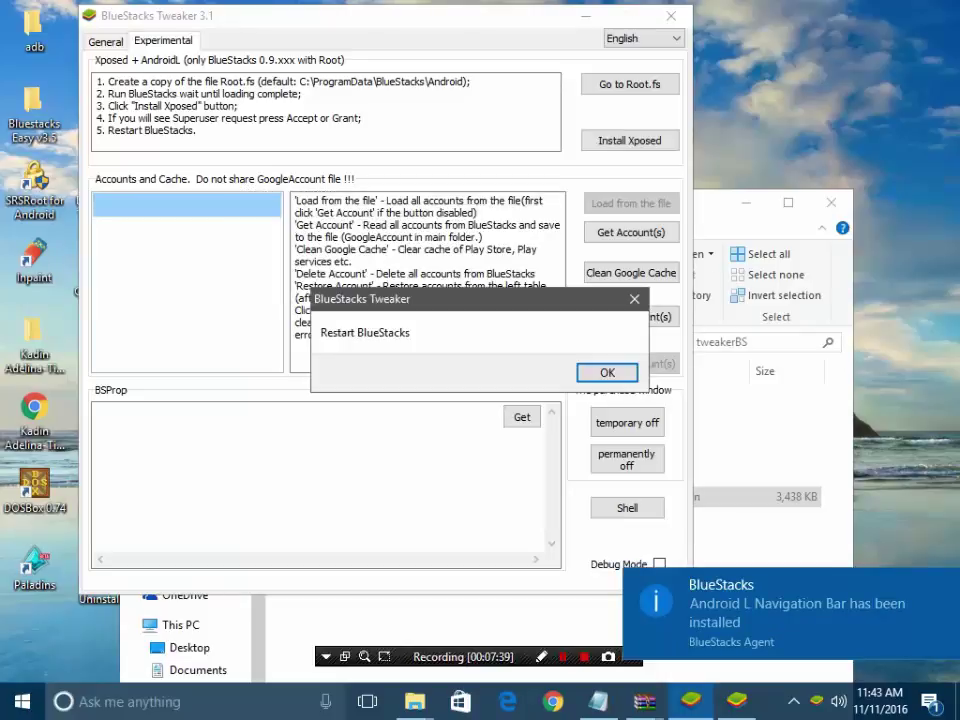
left_click(607, 373)
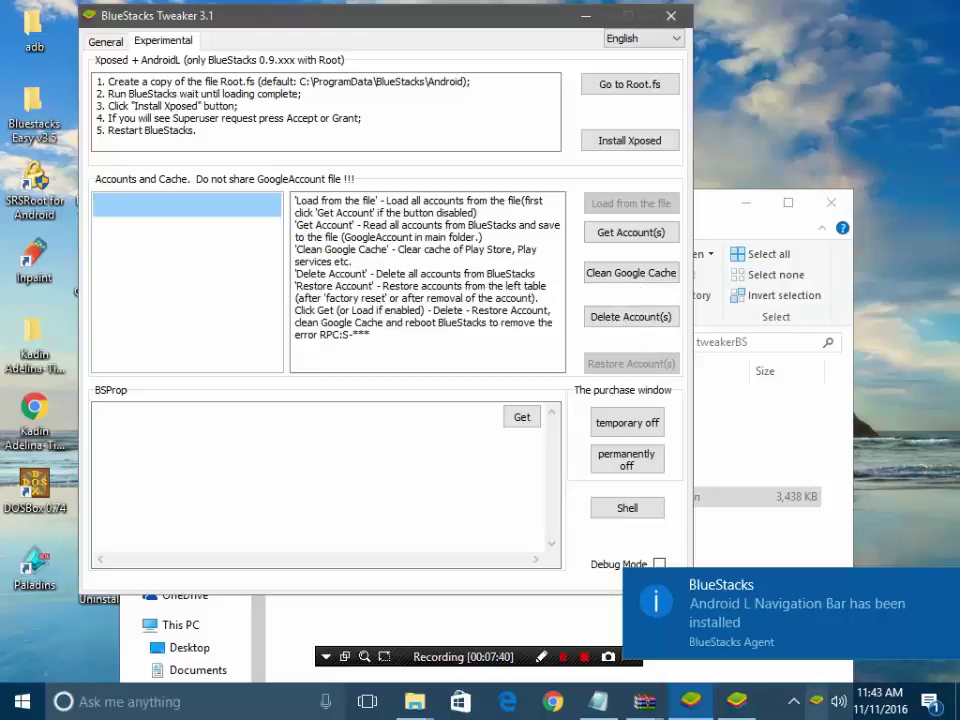
Restart BlueStacks through its background agent to apply the Xposed installation
right_click(772, 700)
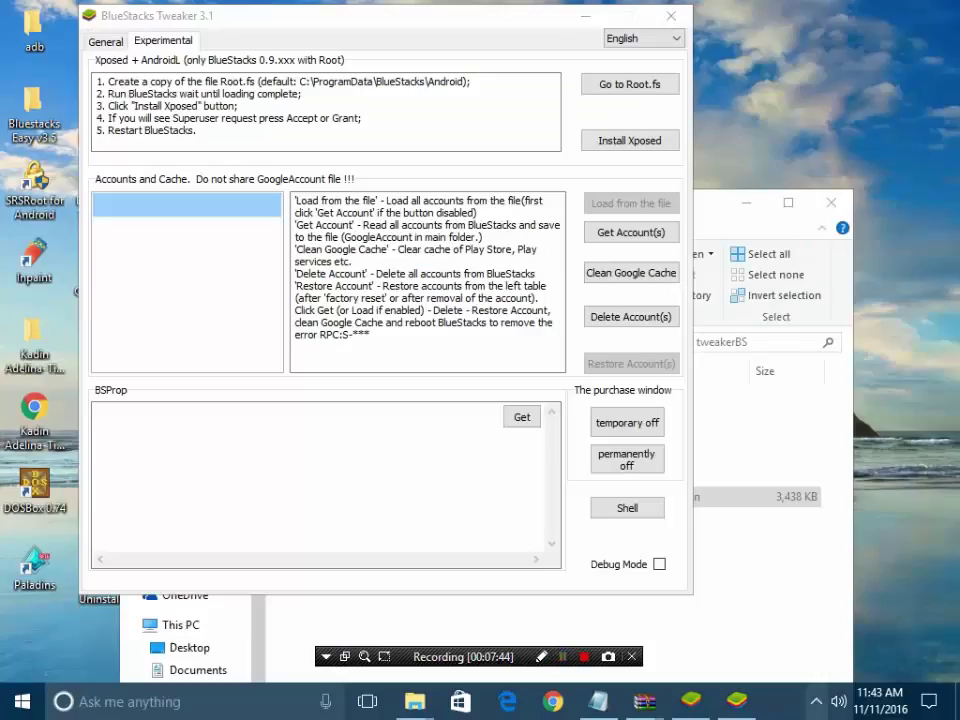
left_click(816, 702)
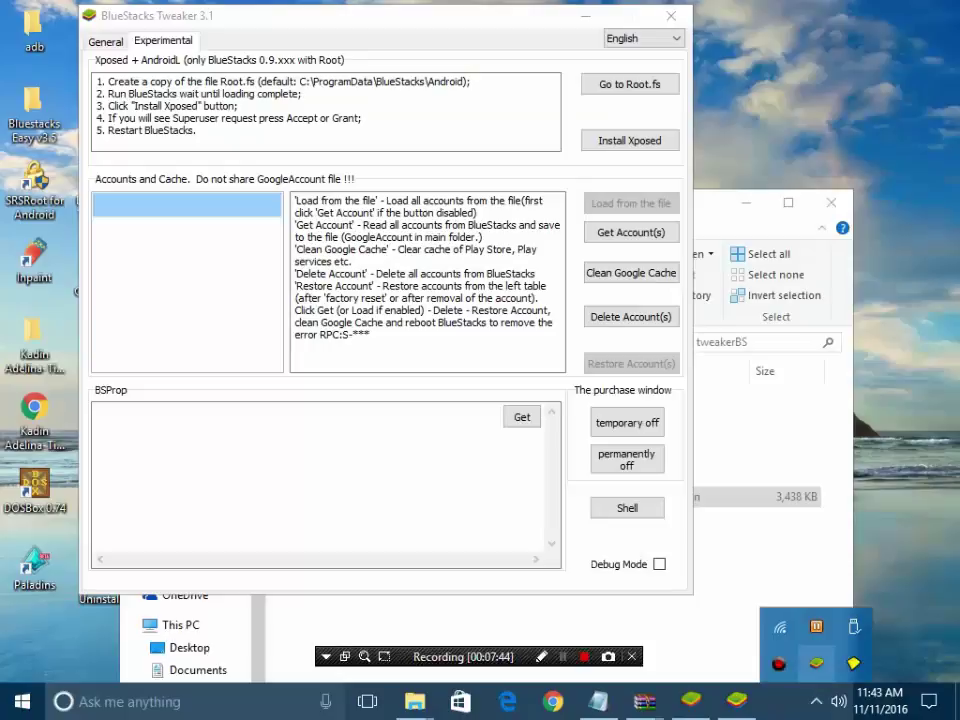
right_click(824, 662)
left_click(707, 557)
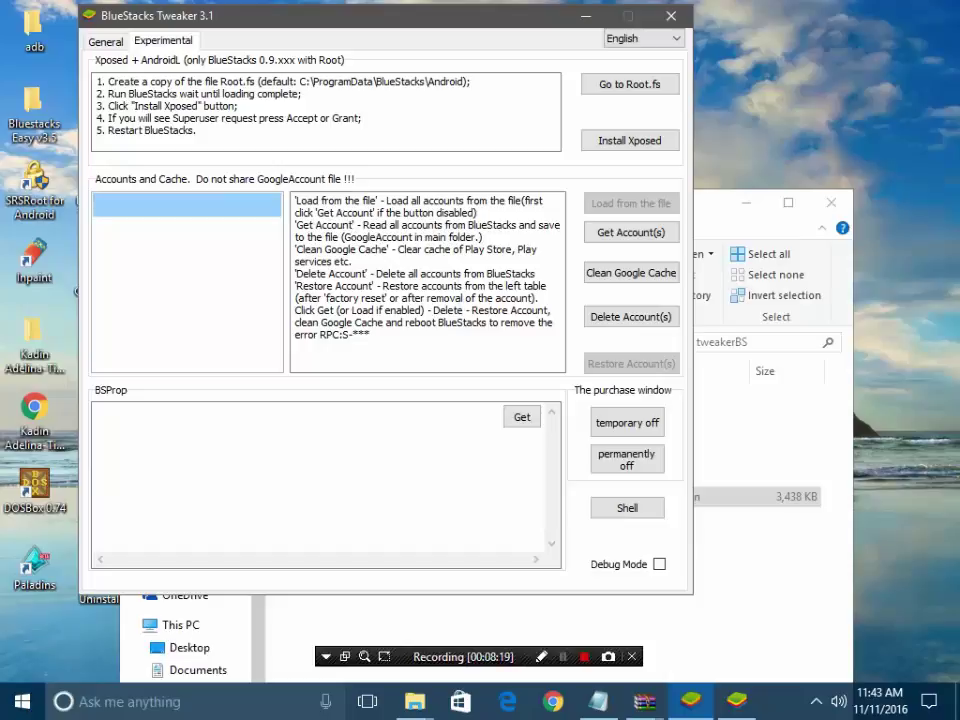
Switch to BlueStacks App Player, deny the first Superuser request, and allow Lucky Patcher Superuser access with the choice remembered forever
left_click(737, 701)
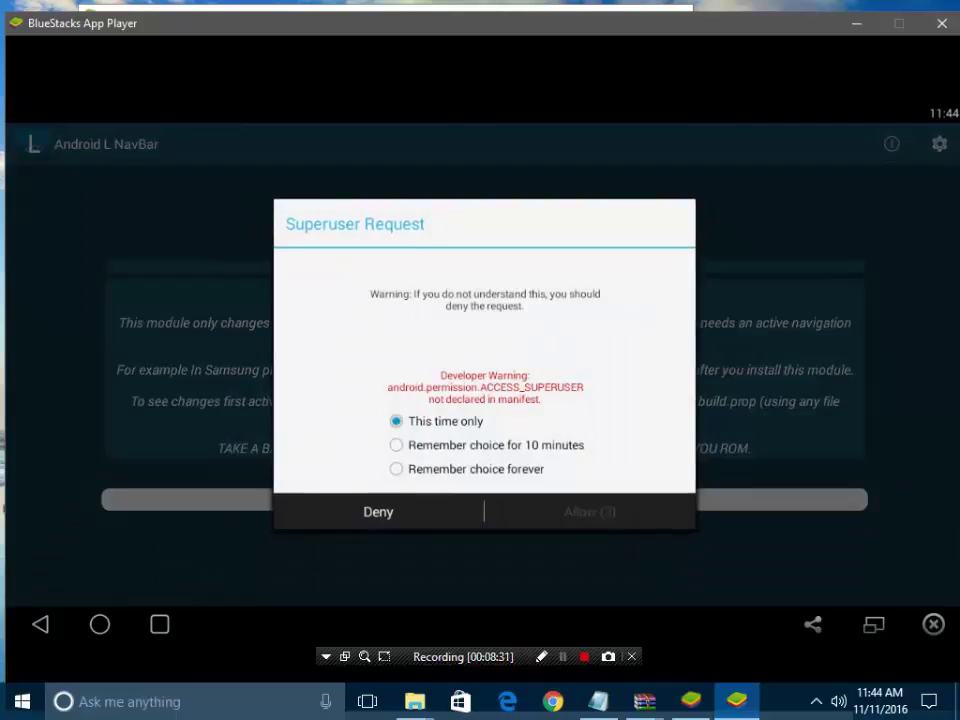
left_click(378, 511)
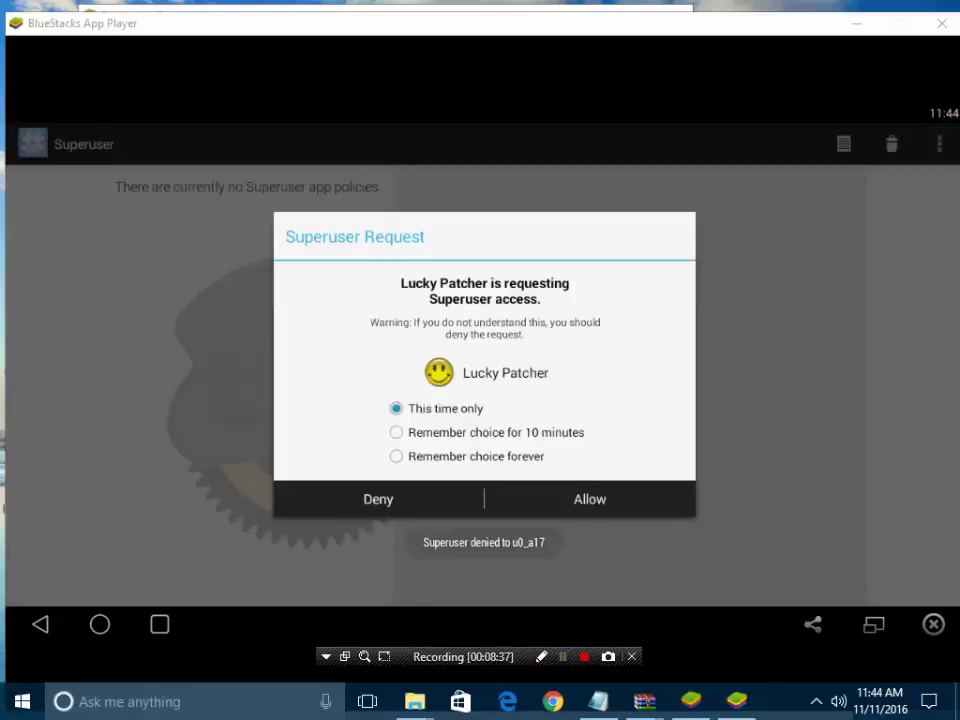
left_click(396, 456)
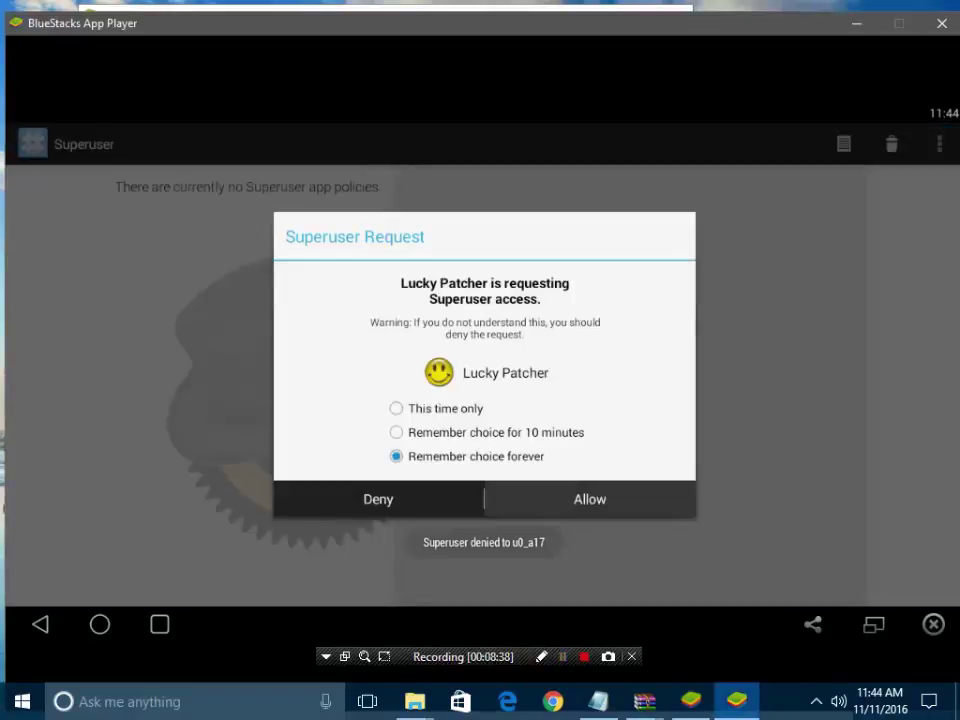
left_click(590, 499)
left_click(99, 624)
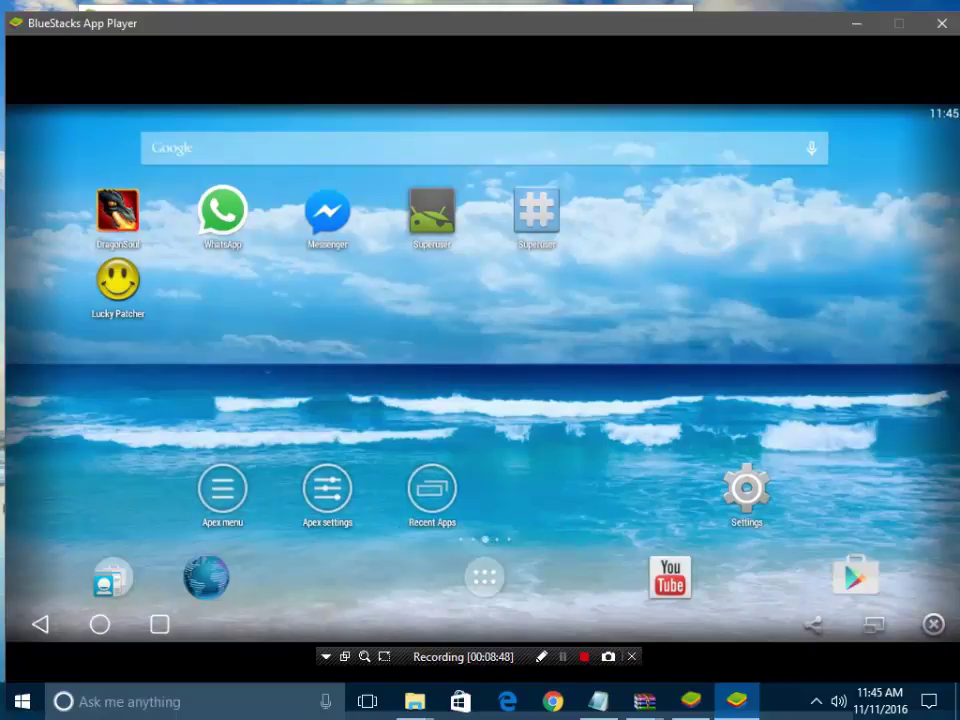
Check the log of the Superuser app with the green Android icon and uninstall that app
left_click(431, 210)
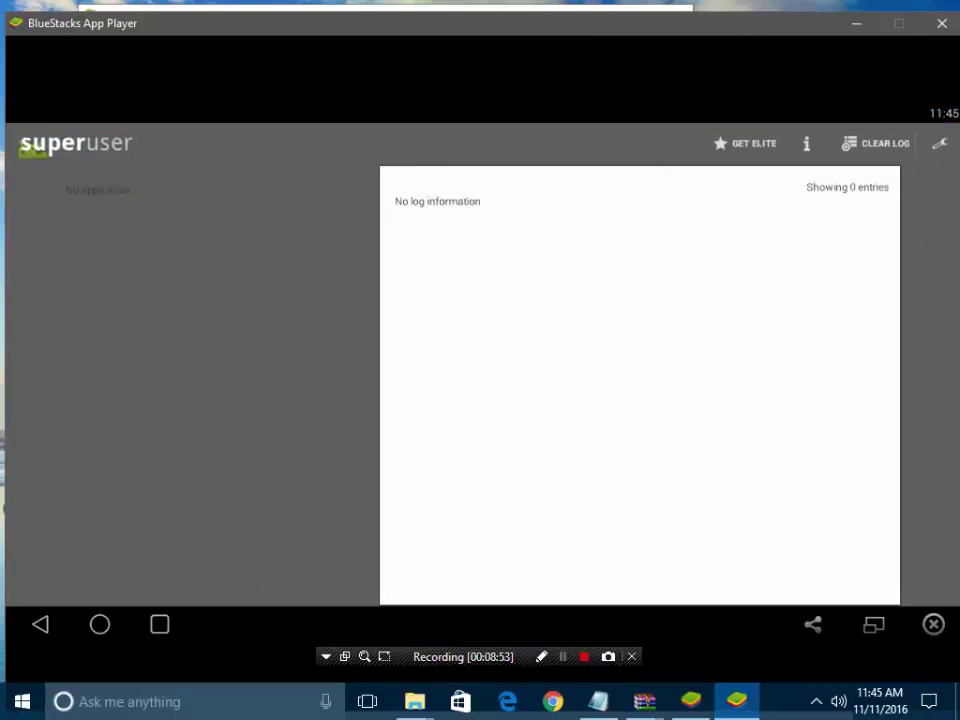
left_click(100, 624)
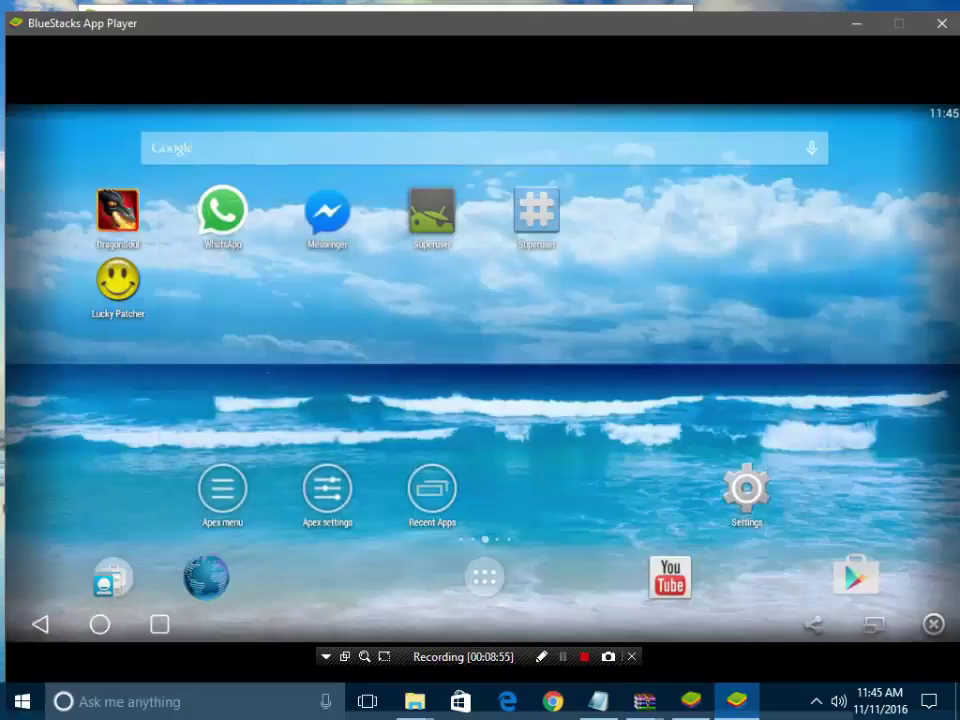
left_click(485, 577)
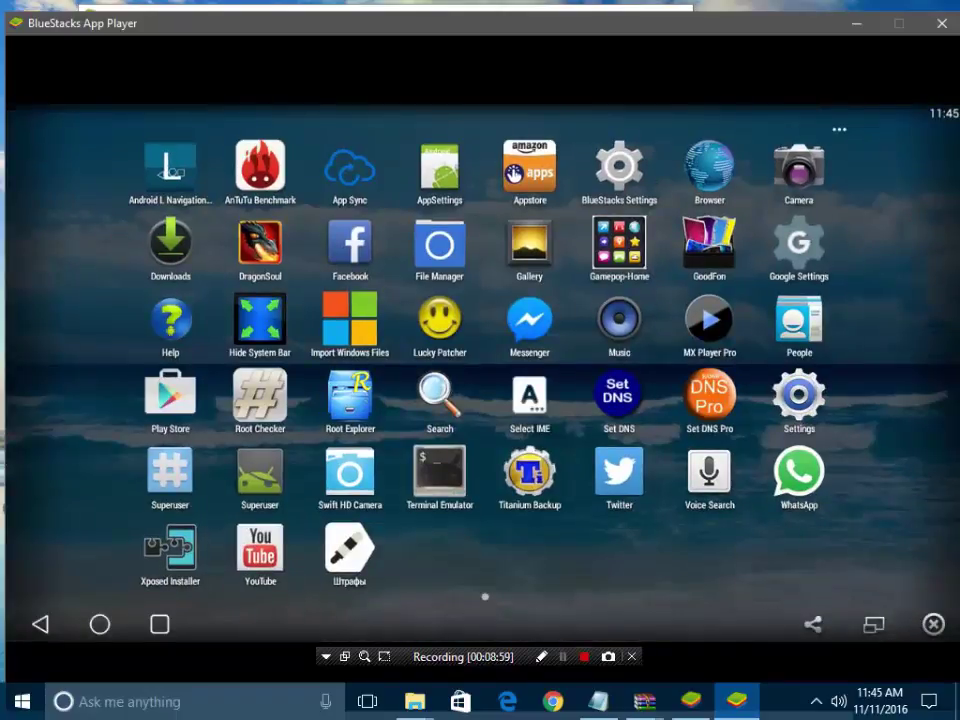
left_click_drag(260, 472, 247, 137)
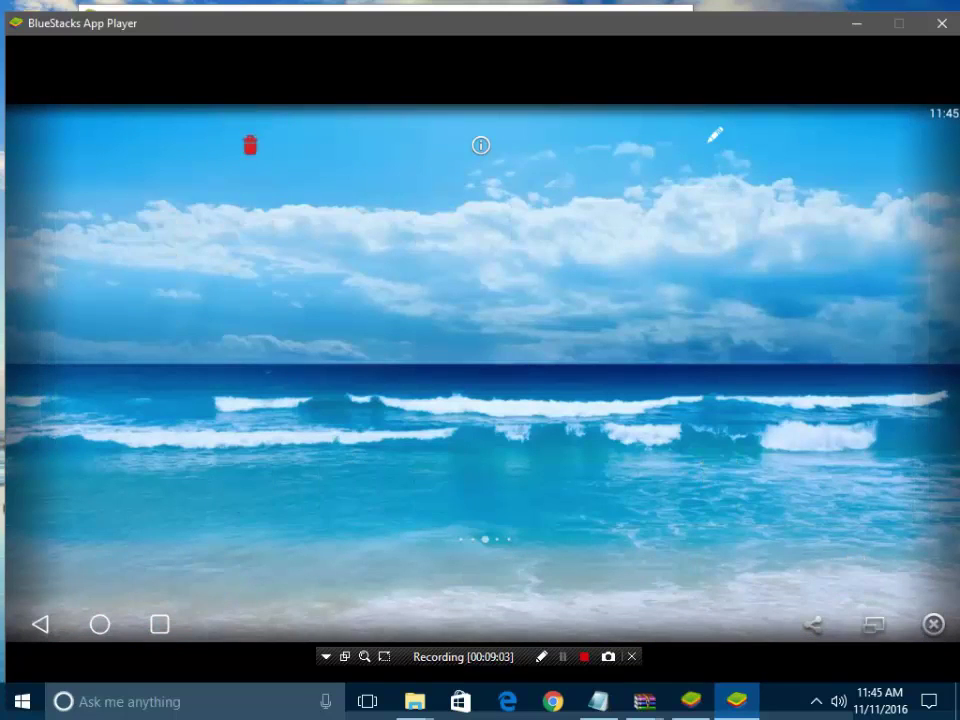
left_click(543, 412)
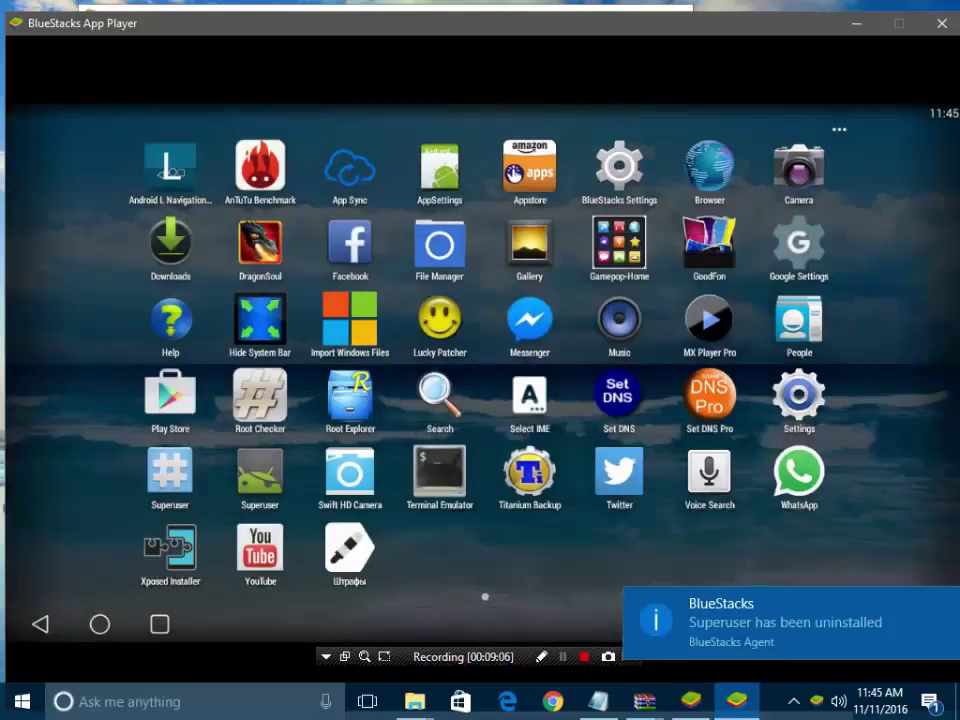
Clear the logs in the Superuser app with the # icon and return to the home screen
left_click(168, 470)
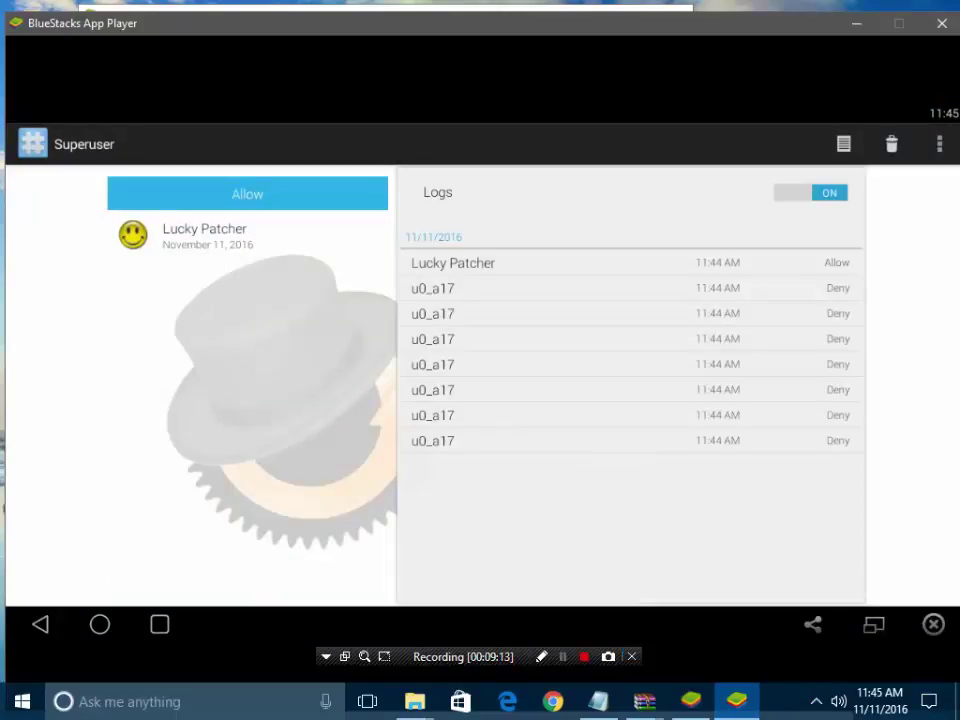
left_click(891, 144)
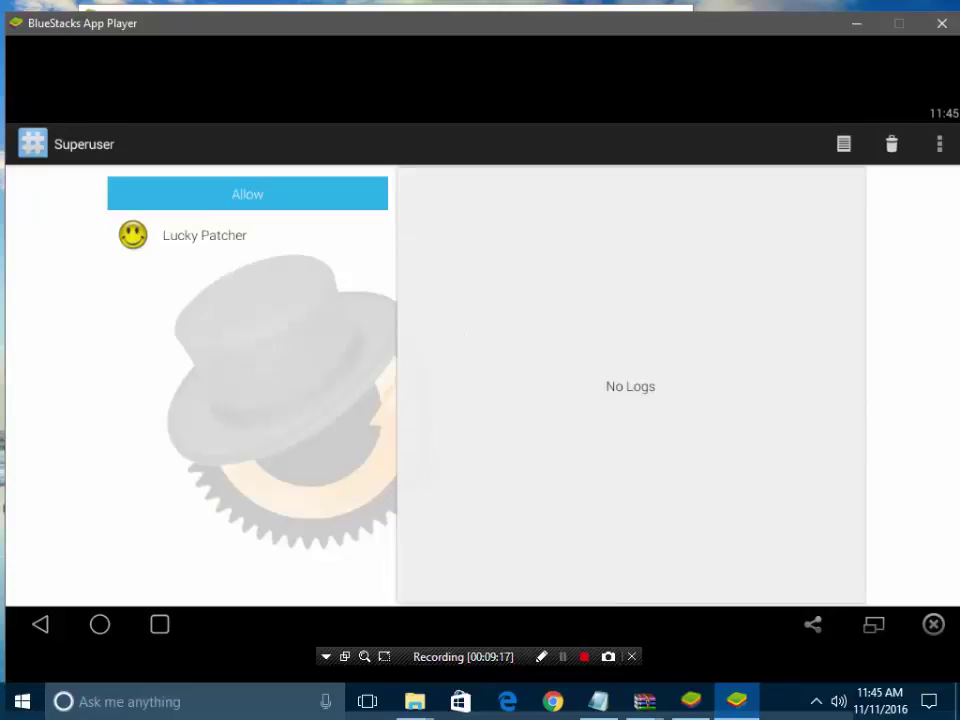
left_click(100, 624)
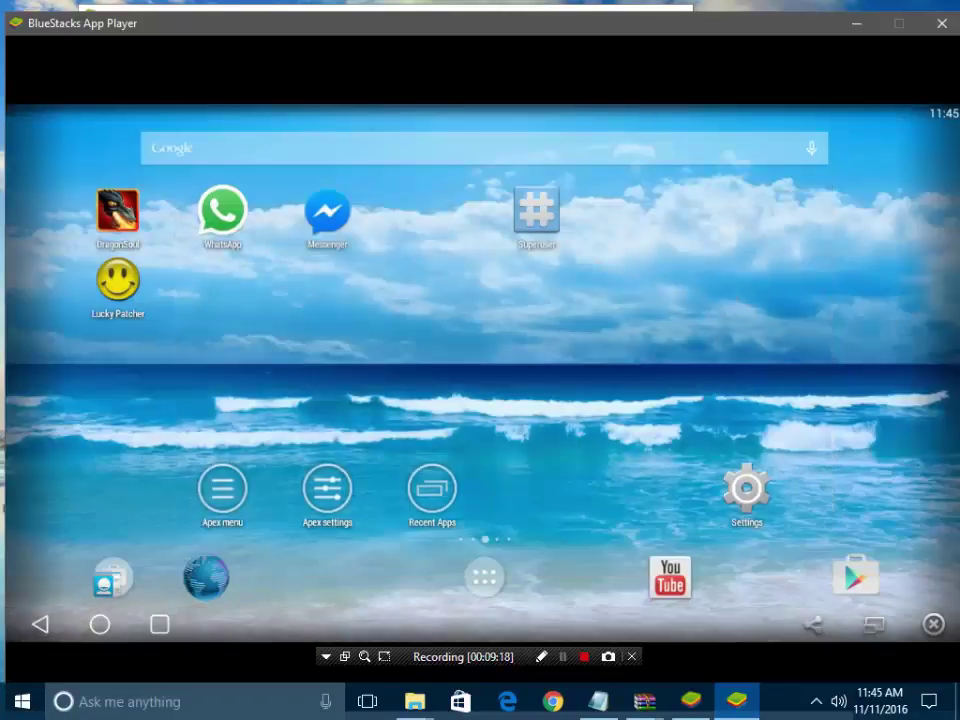